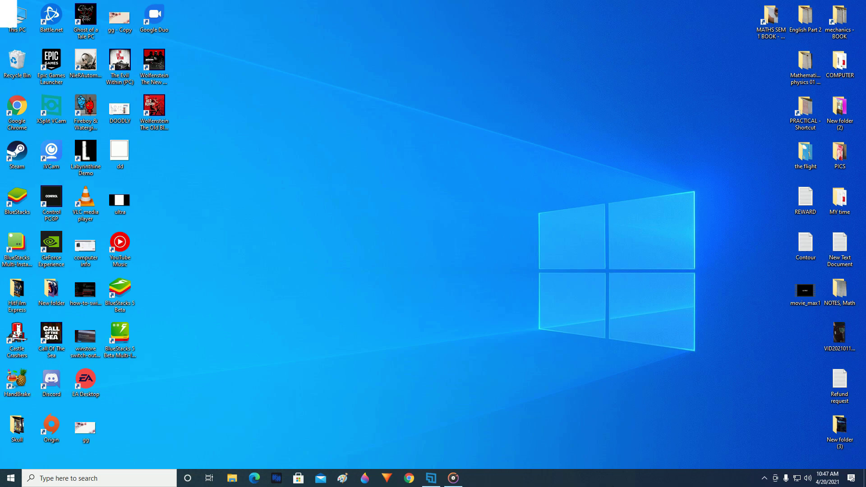
Launch NVIDIA Control Panel from the NVIDIA tray icon's menu
click(764, 478)
right_click(772, 460)
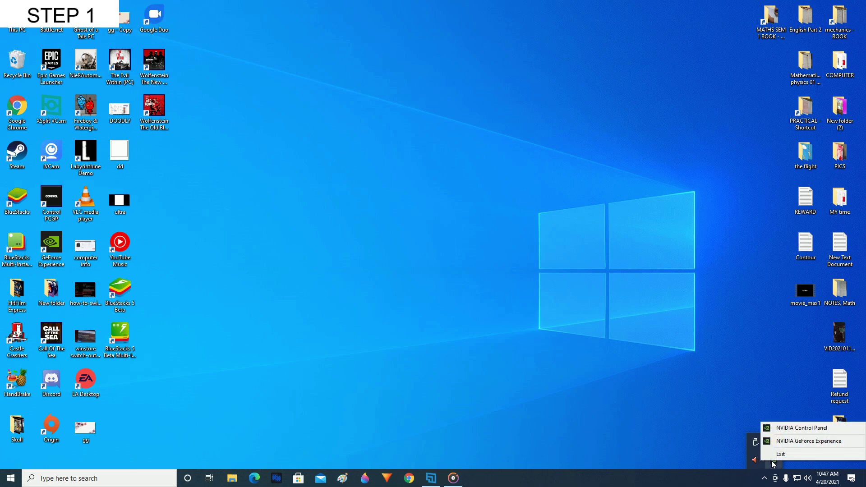
click(805, 427)
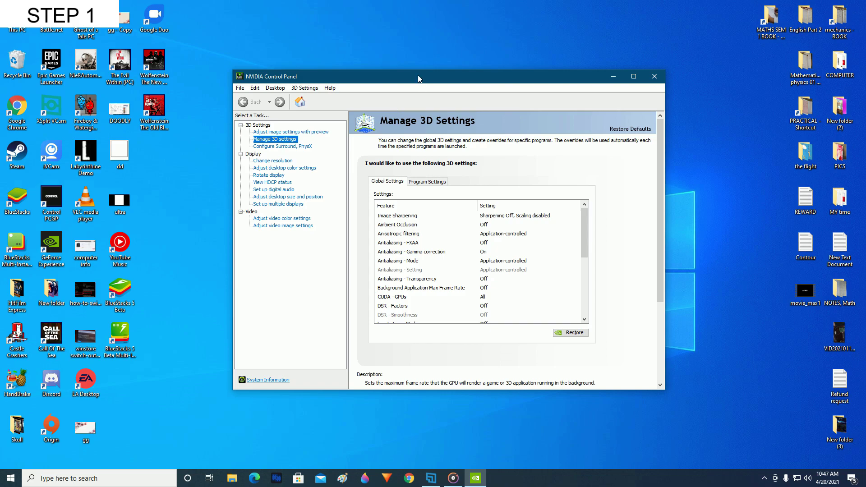
Switch the global Shader Cache to Off, apply the change, and close the control panel
drag(418, 75, 405, 74)
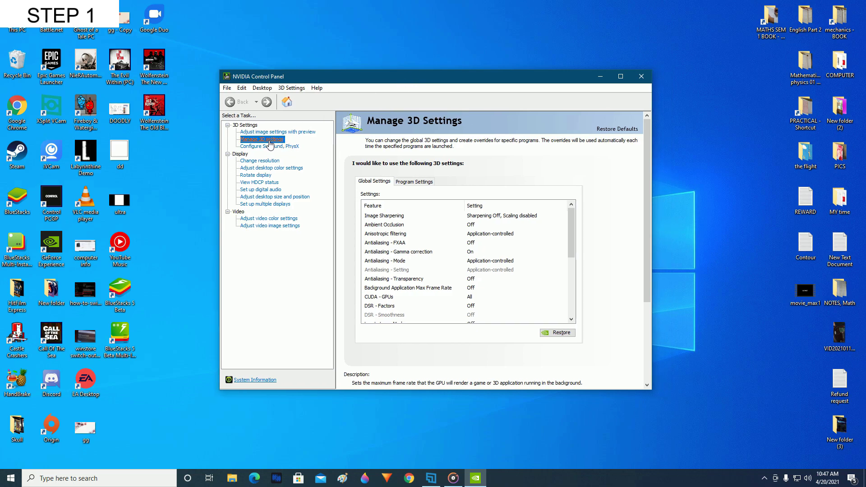
scroll(484, 251, down, 5)
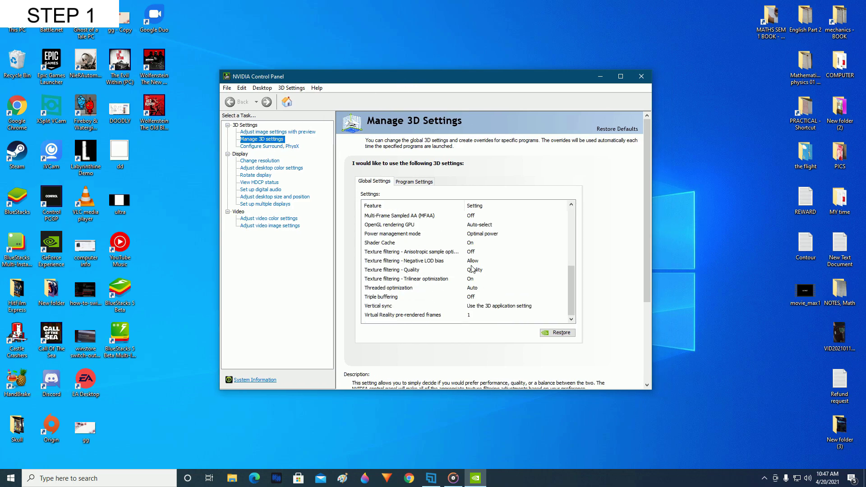
click(398, 244)
click(482, 243)
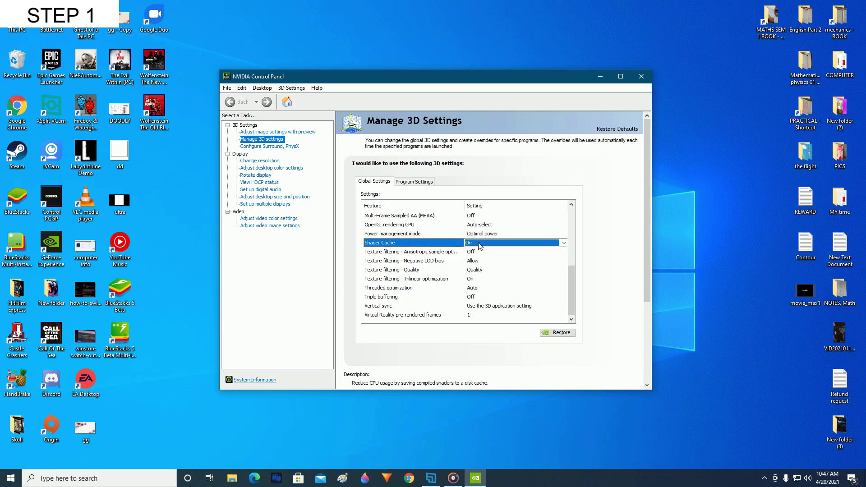
click(484, 250)
scroll(486, 257, up, 5)
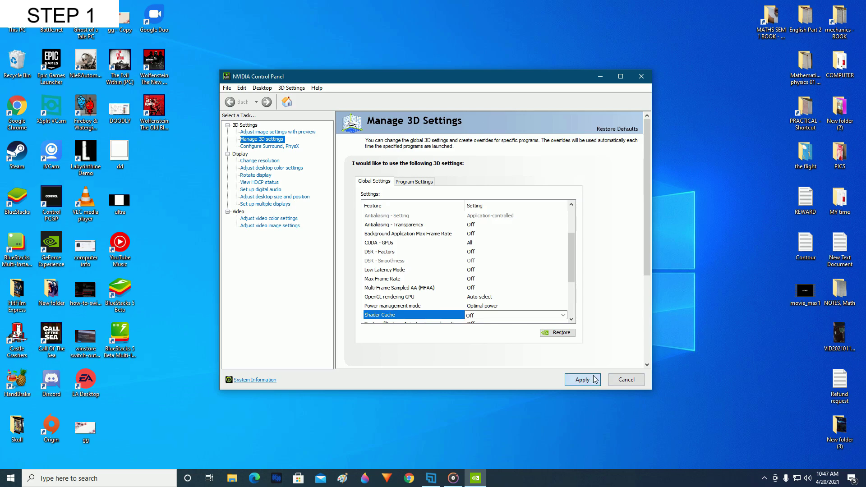
click(595, 380)
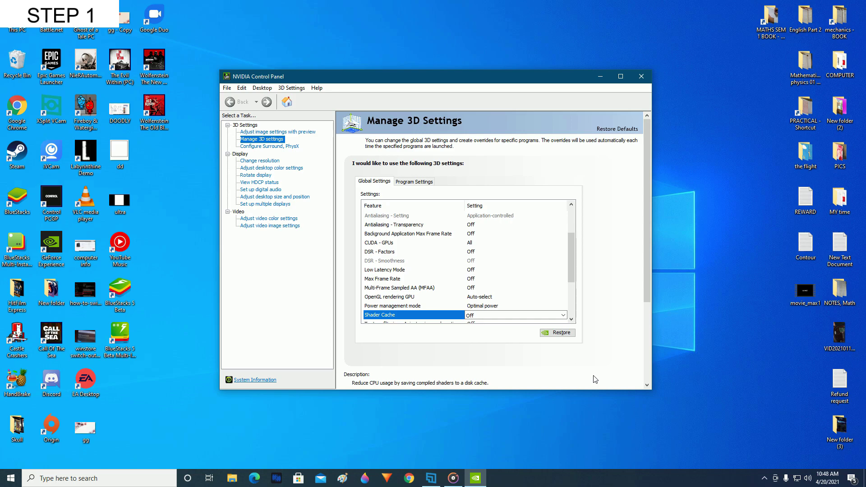
click(640, 76)
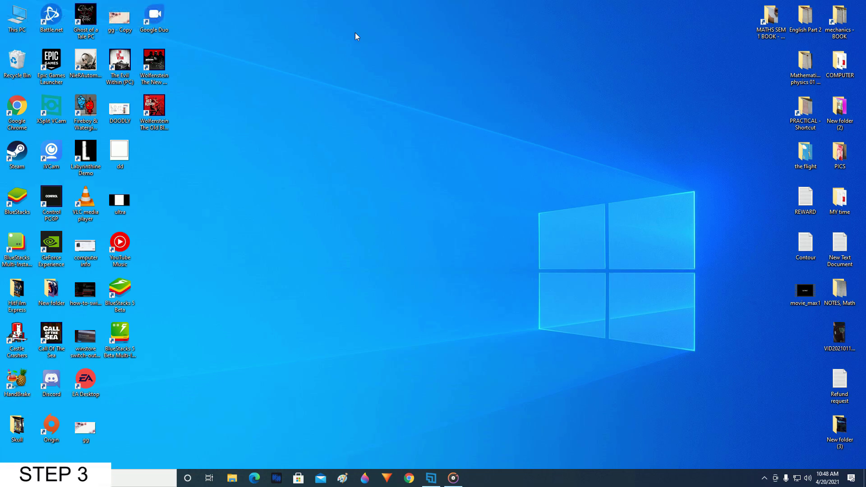
Open This PC and launch Disk Cleanup from the Local Disk (C:) Properties
double_click(16, 17)
click(14, 15)
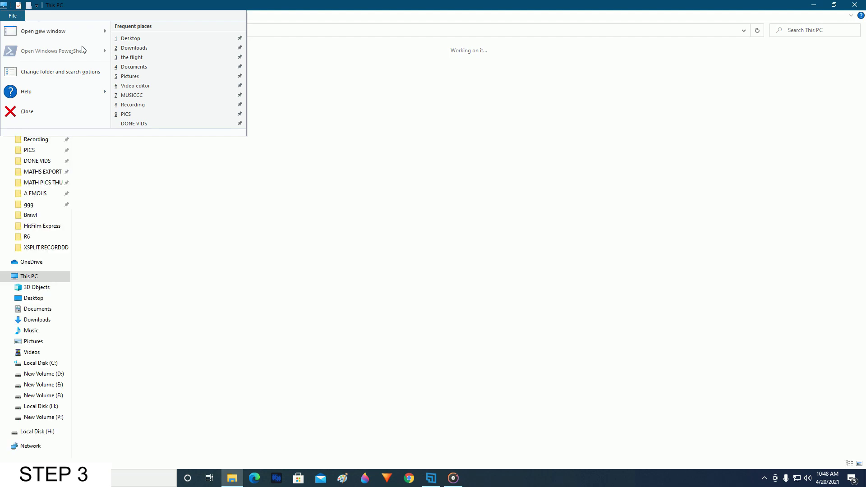
click(244, 183)
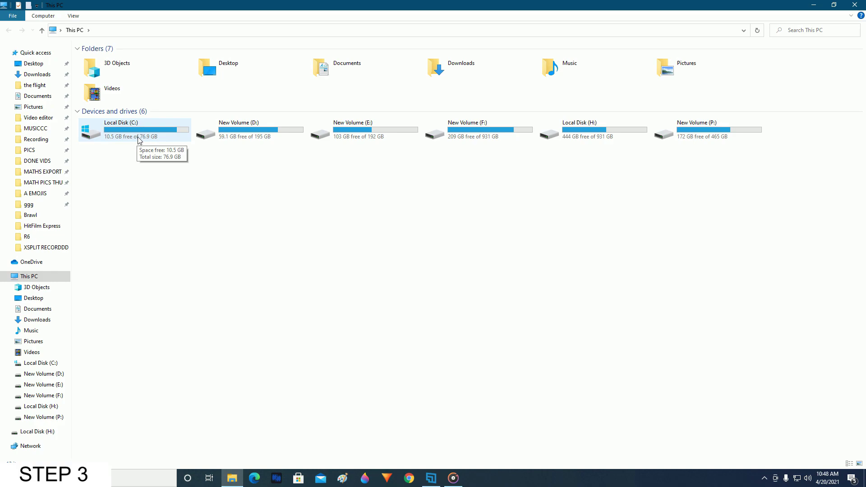
right_click(138, 139)
click(182, 283)
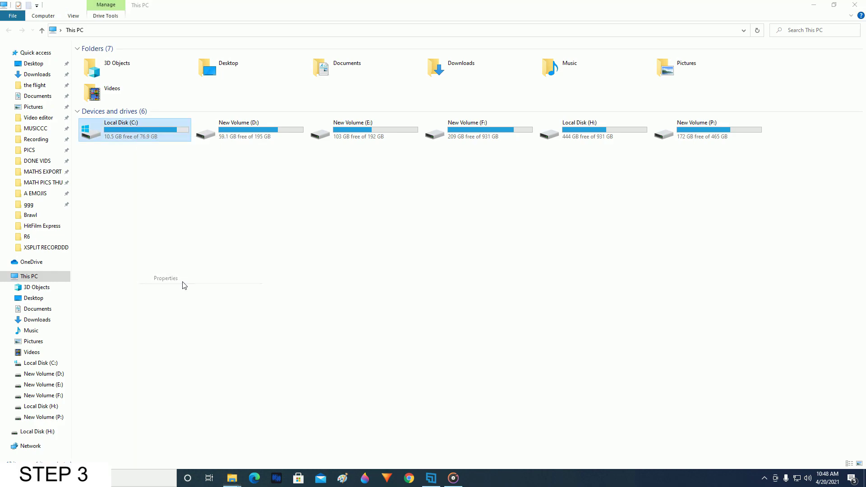
click(271, 290)
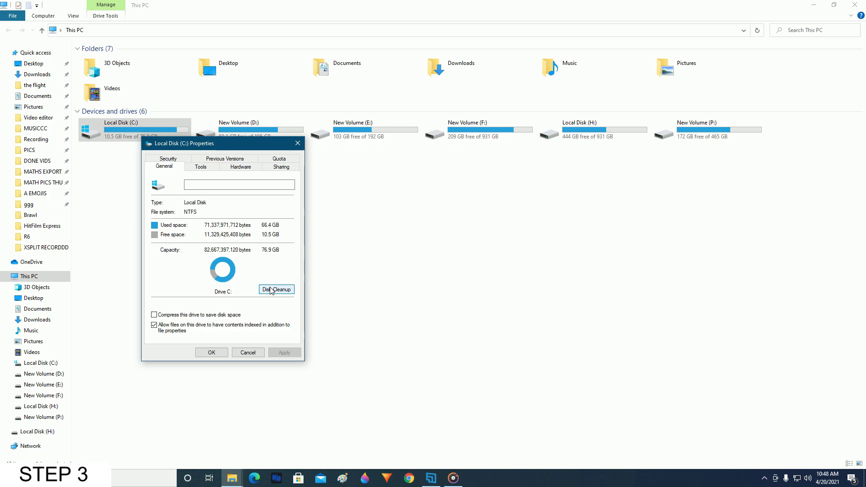
Tick DirectX Shader Cache and untick Downloaded Program Files in Disk Cleanup
drag(138, 49, 431, 162)
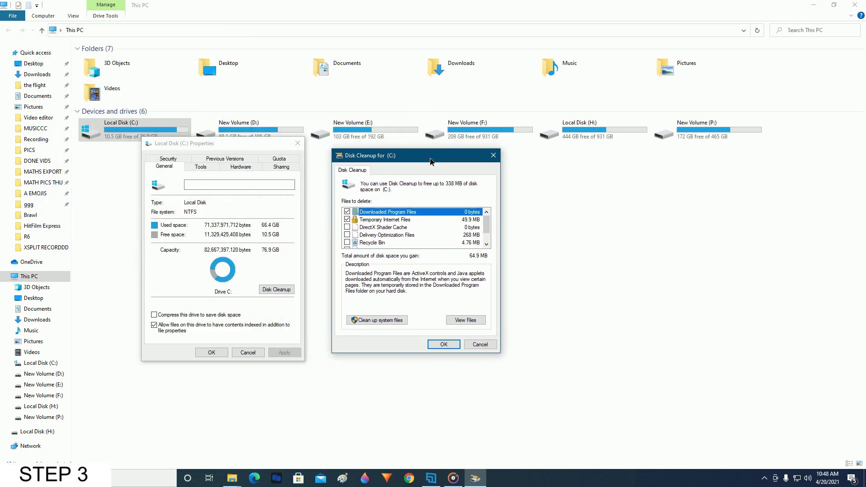
click(368, 228)
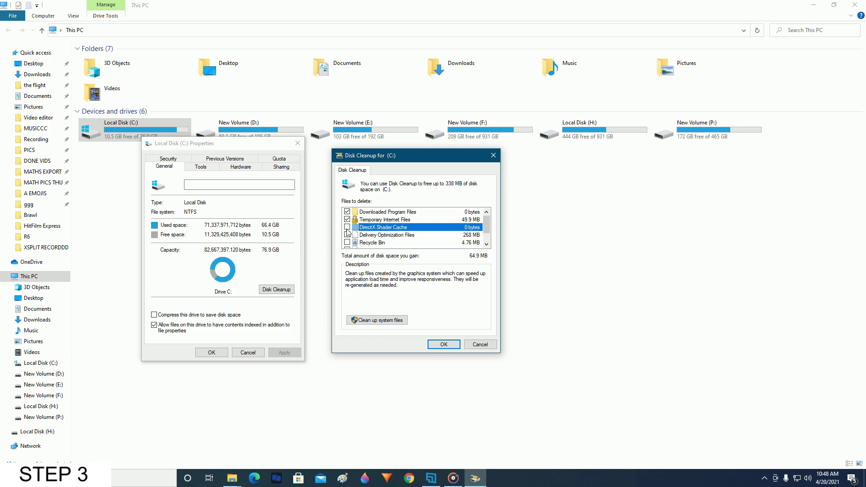
click(346, 228)
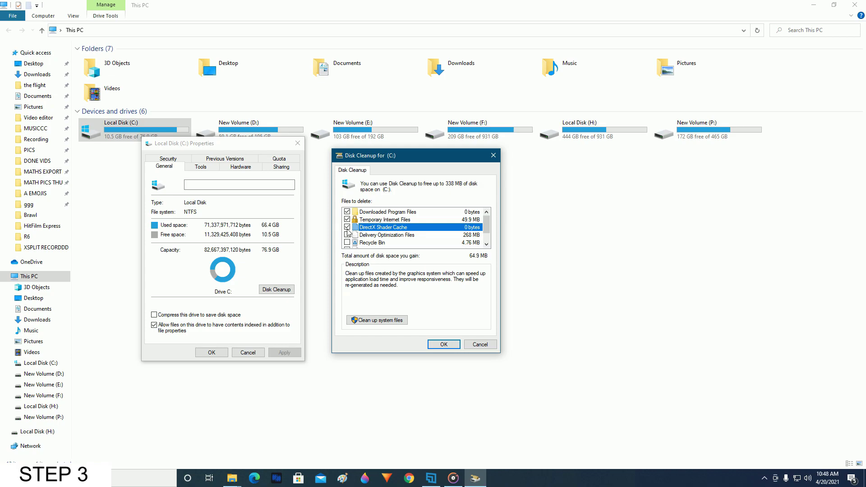
click(385, 213)
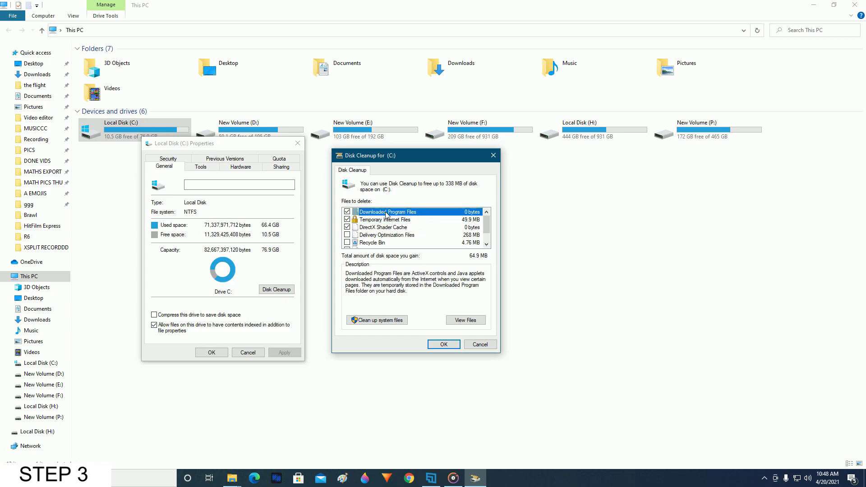
click(346, 212)
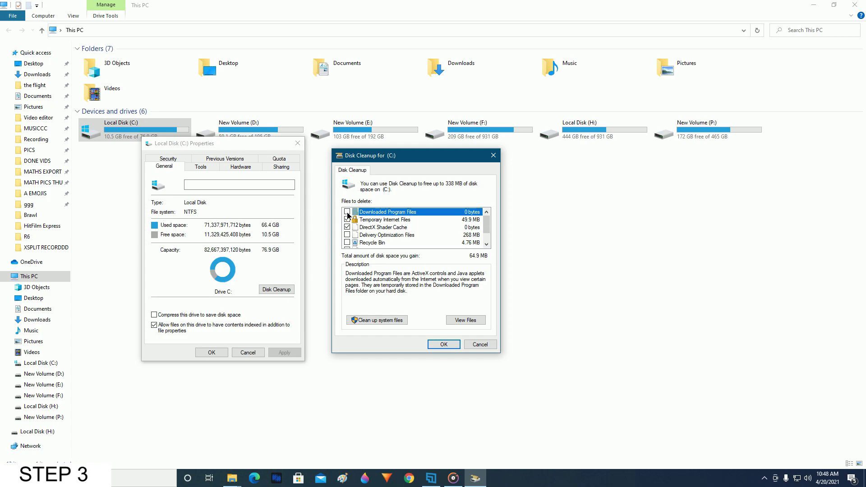
click(380, 227)
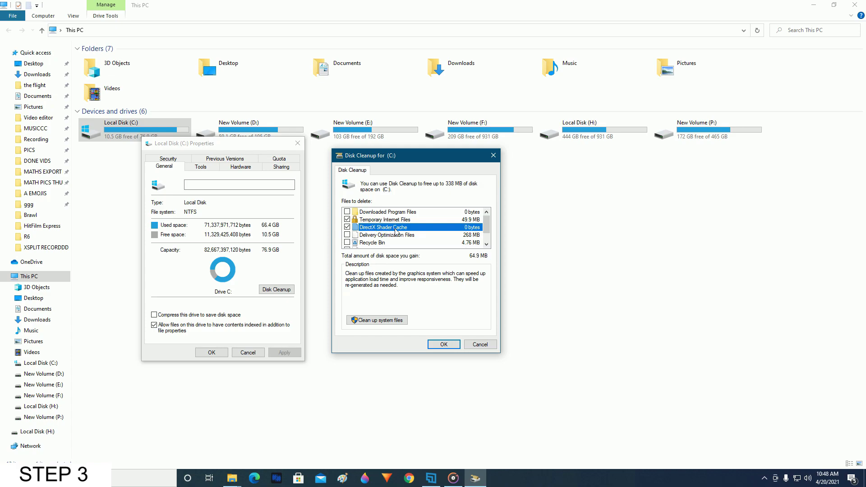
Permanently delete the checked files and close the C: drive properties
click(444, 344)
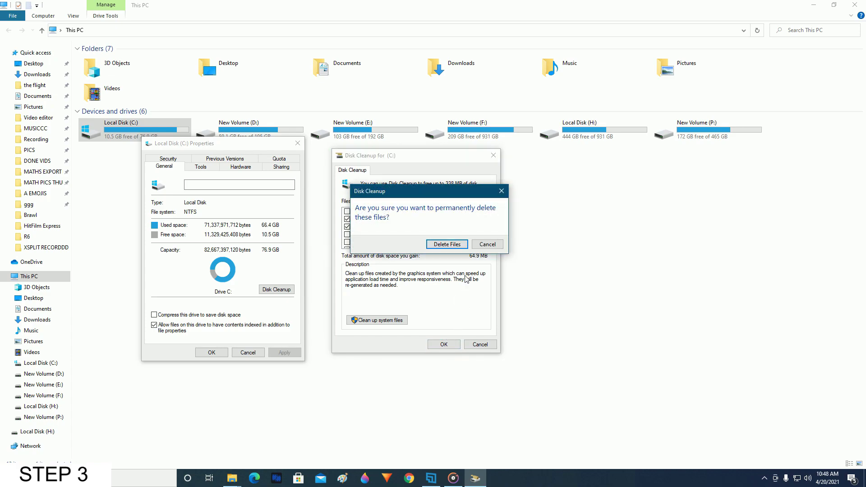
click(447, 244)
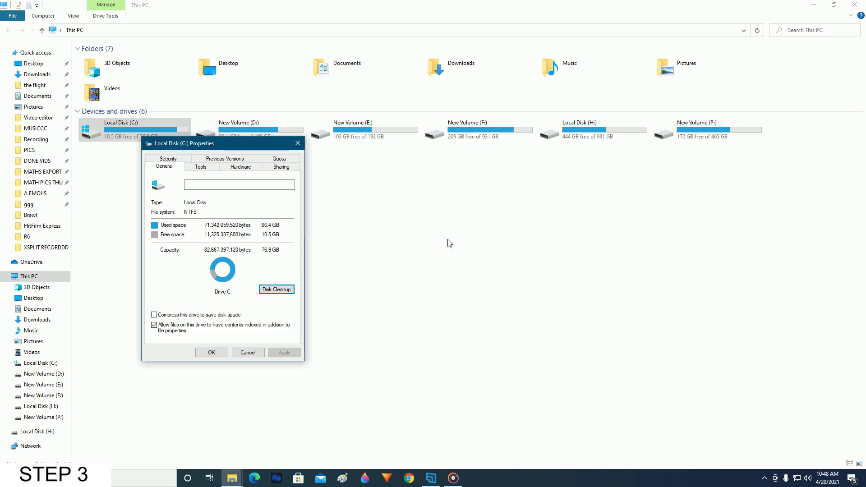
click(220, 352)
Close This PC and open NVIDIA Control Panel from the desktop's right-click menu
click(854, 5)
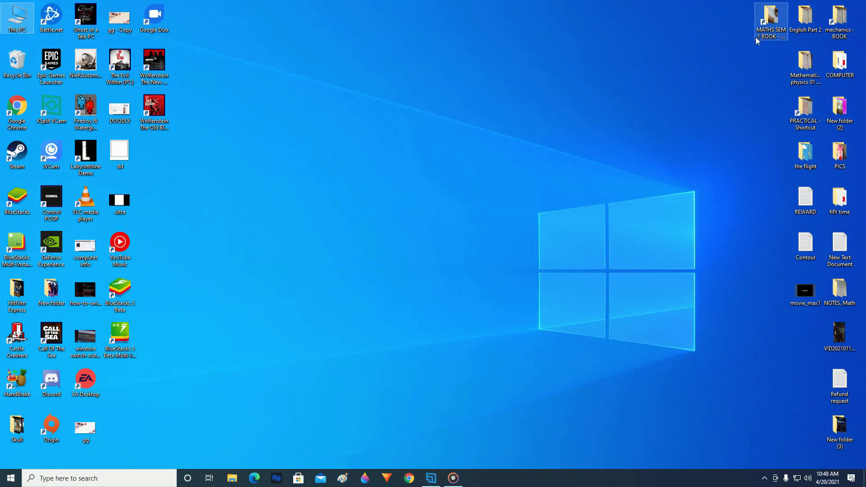
right_click(490, 71)
click(518, 132)
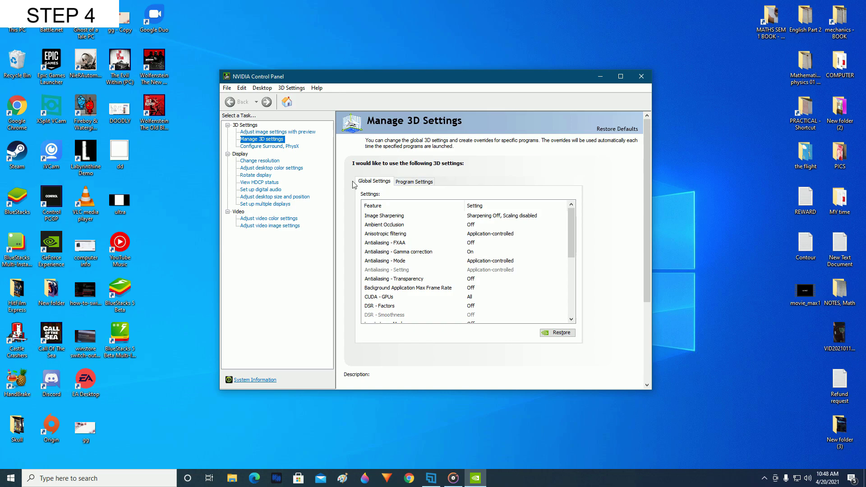
Set the global Shader Cache to On, apply it, and close the control panel
scroll(464, 231, down, 4)
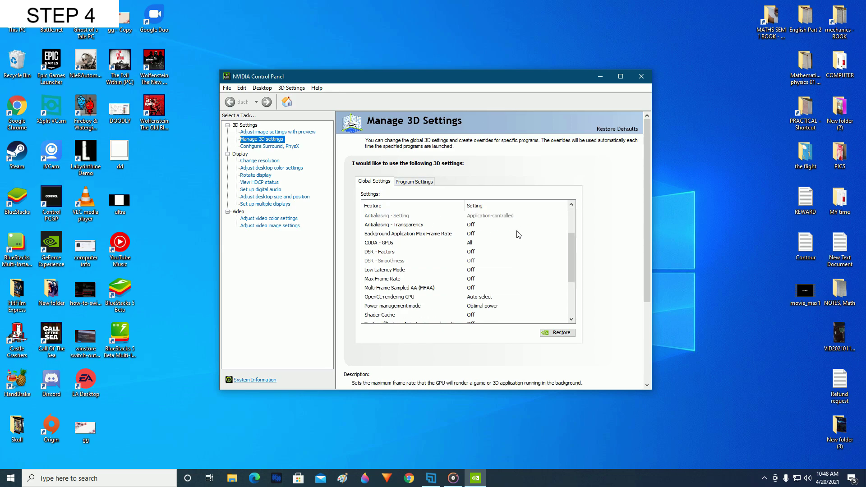
scroll(480, 245, down, 1)
click(481, 244)
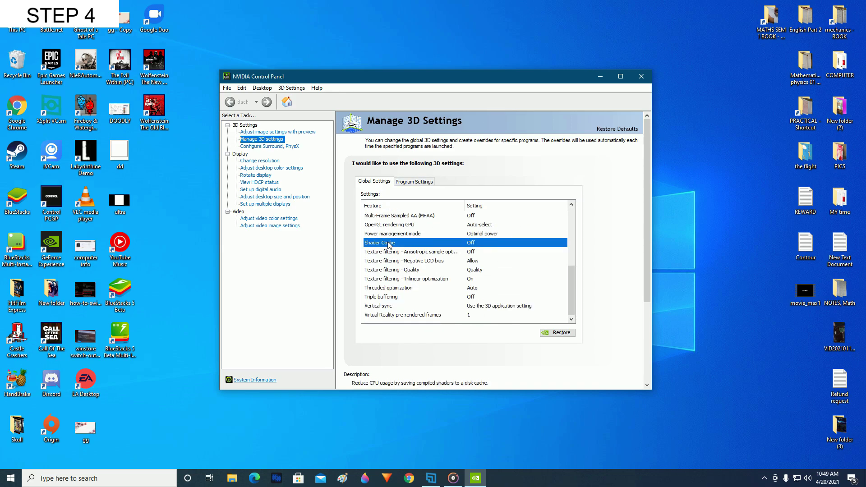
click(481, 244)
click(482, 244)
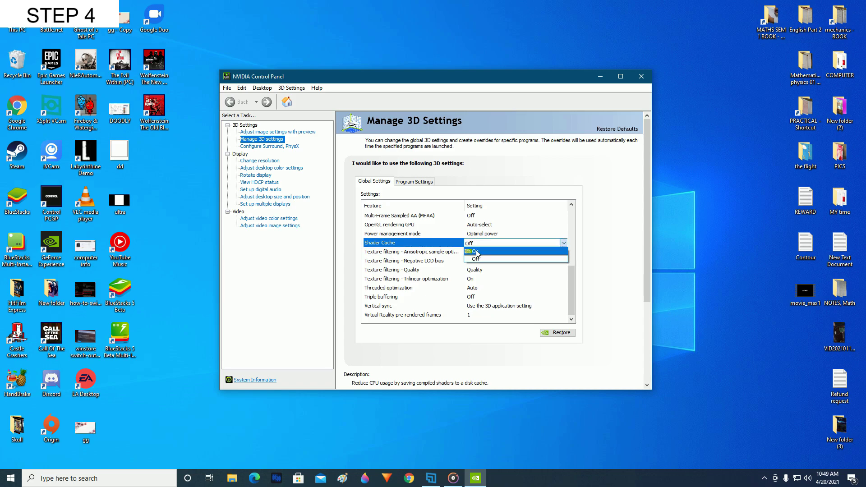
click(488, 255)
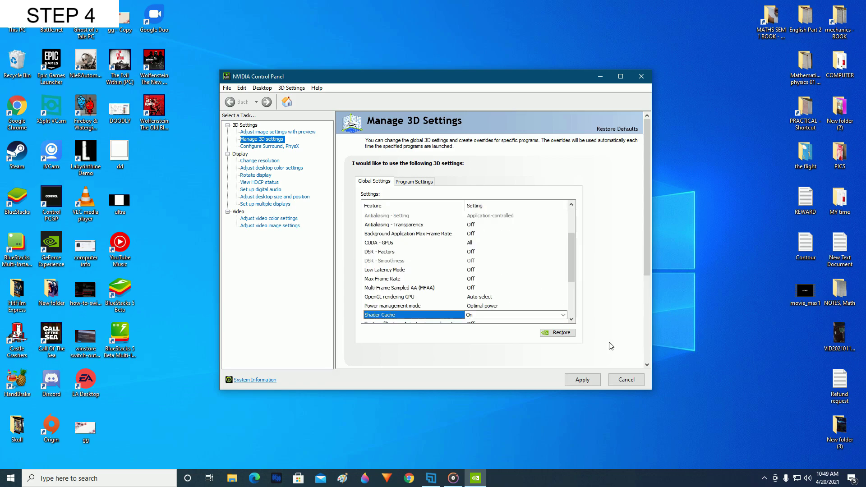
click(581, 381)
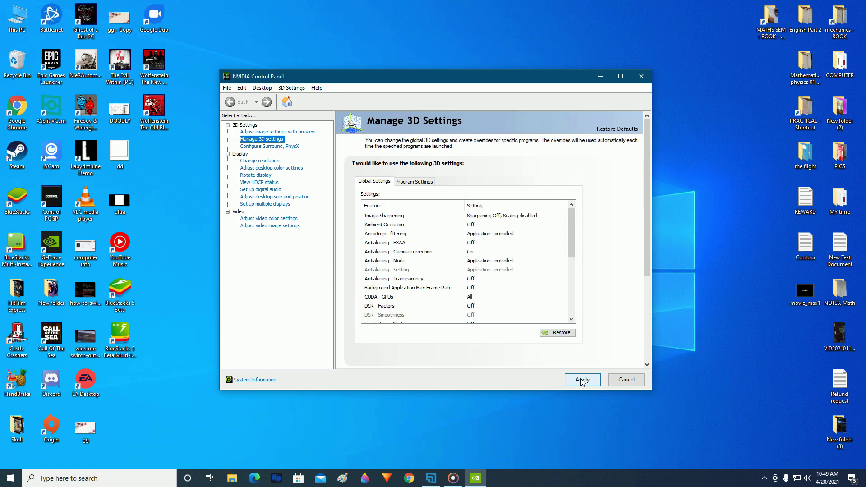
click(647, 78)
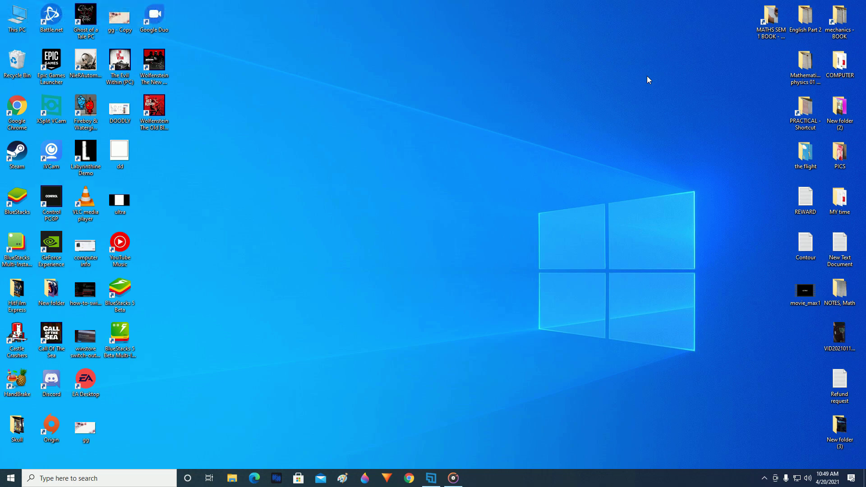
Launch NVIDIA GeForce Experience from the NVIDIA tray icon's menu
click(763, 478)
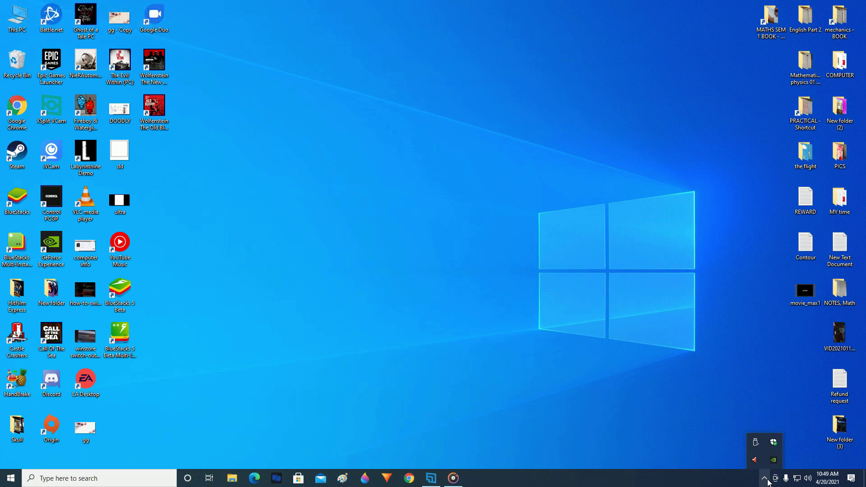
right_click(770, 460)
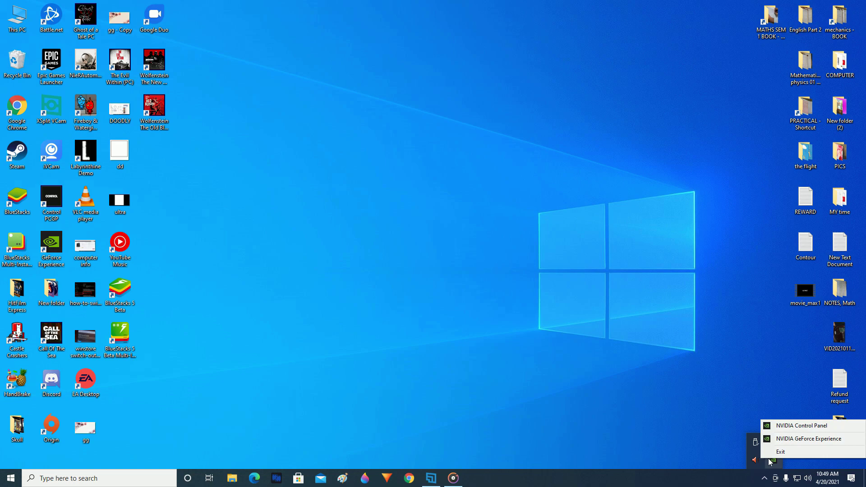
click(789, 439)
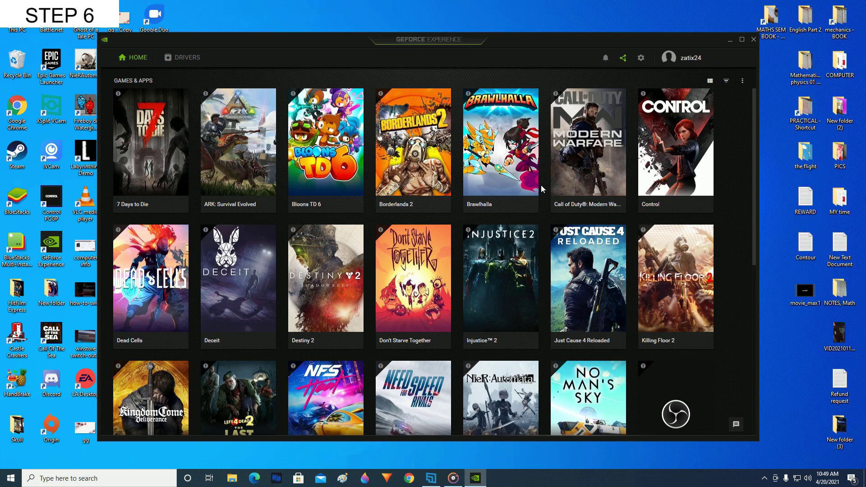
On the Drivers page, check for updates, then choose Reinstall driver with Custom Installation for 466.11
click(172, 59)
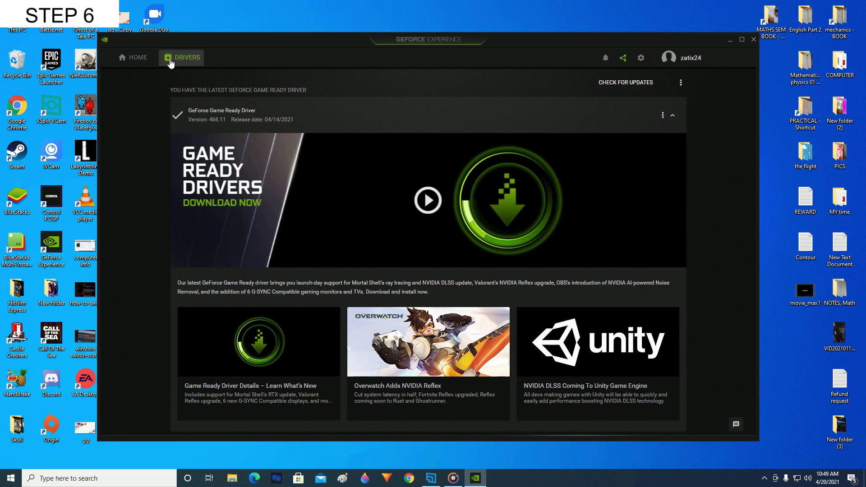
click(625, 83)
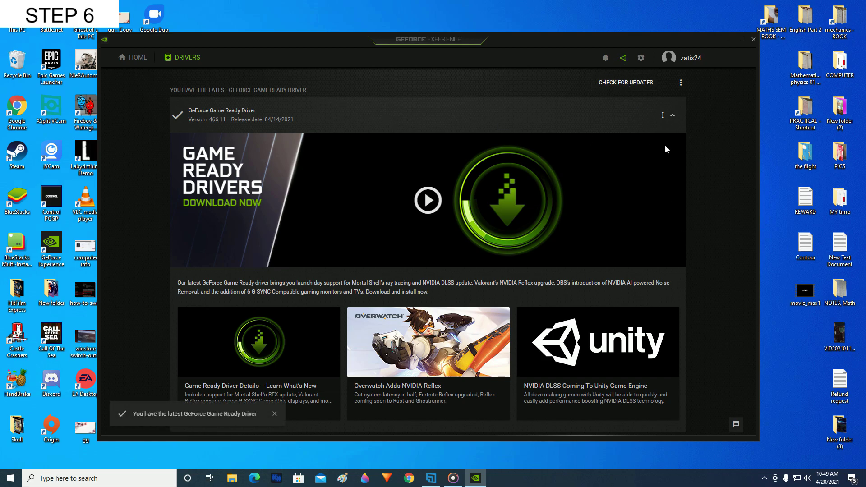
click(662, 118)
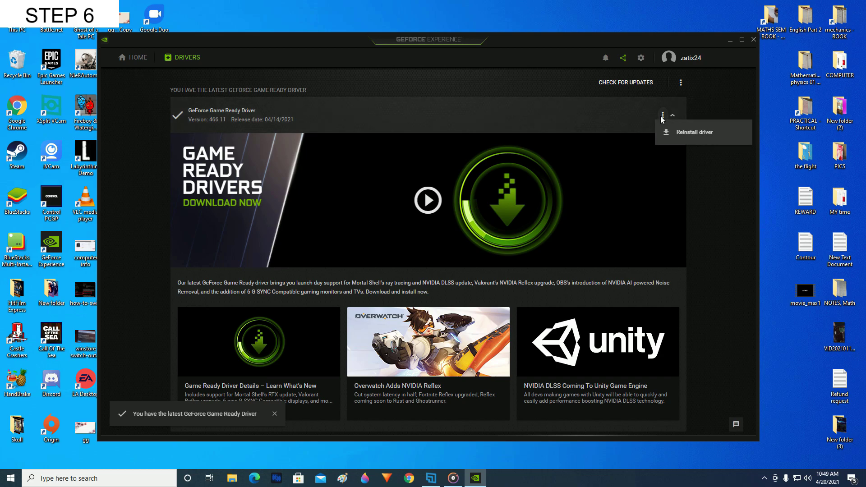
click(688, 135)
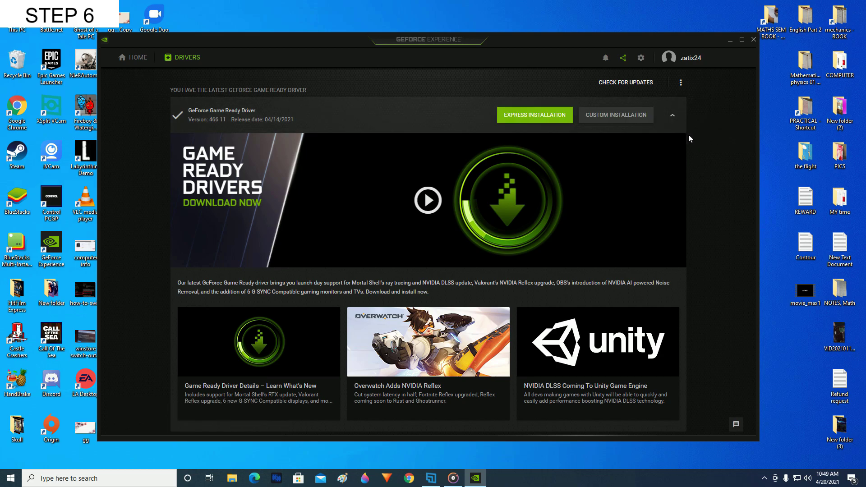
click(622, 117)
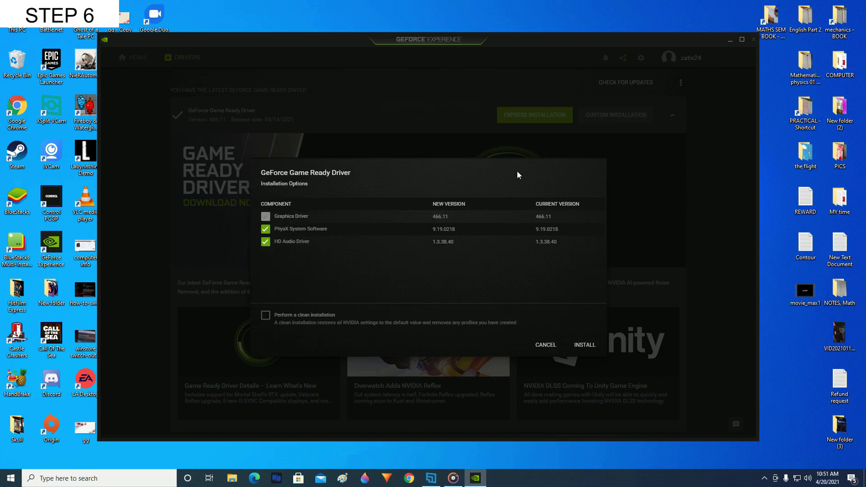
Tick 'Perform a clean installation' in the 466.11 Installation Options
click(264, 317)
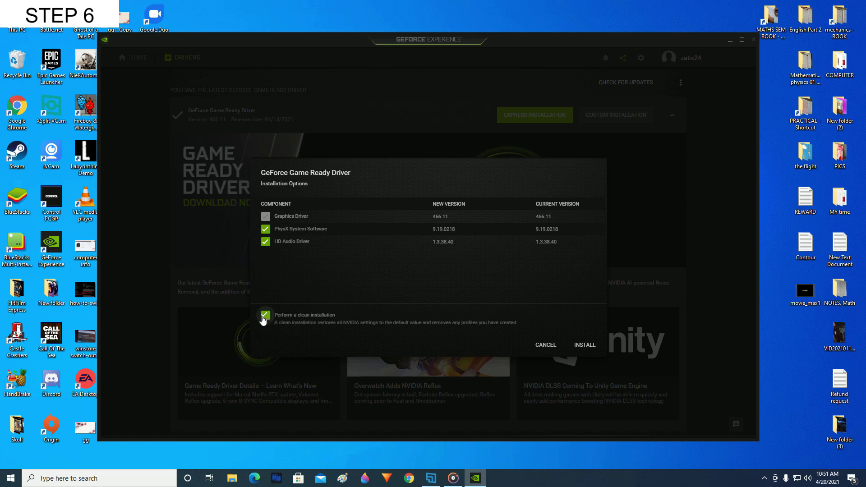